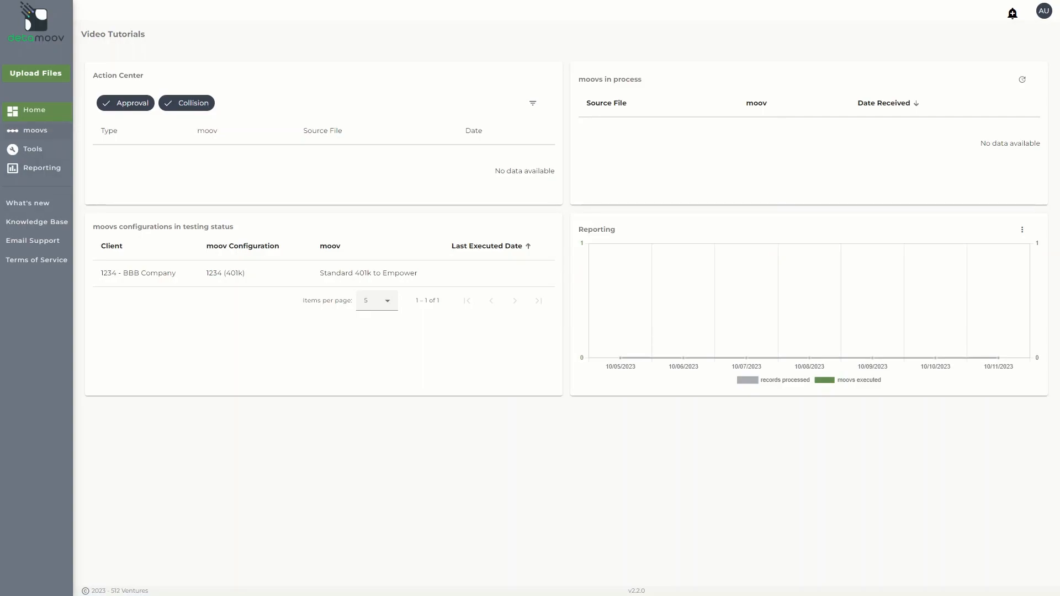
# Add a new moov from the Accounting/General Ledger category using the Standard GL to Xero template
pyautogui.click(47, 133)
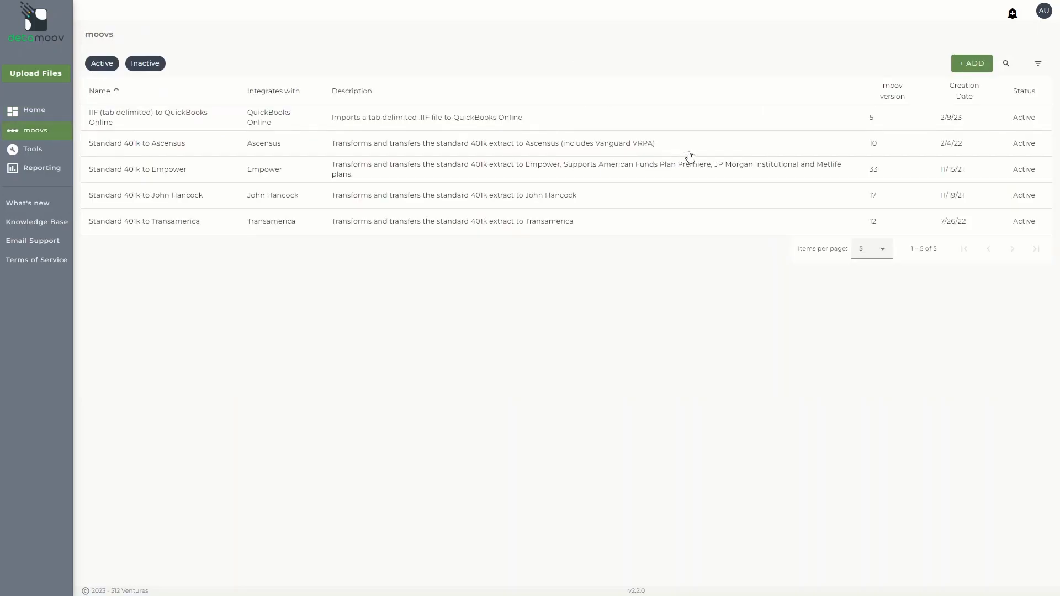
pyautogui.click(969, 62)
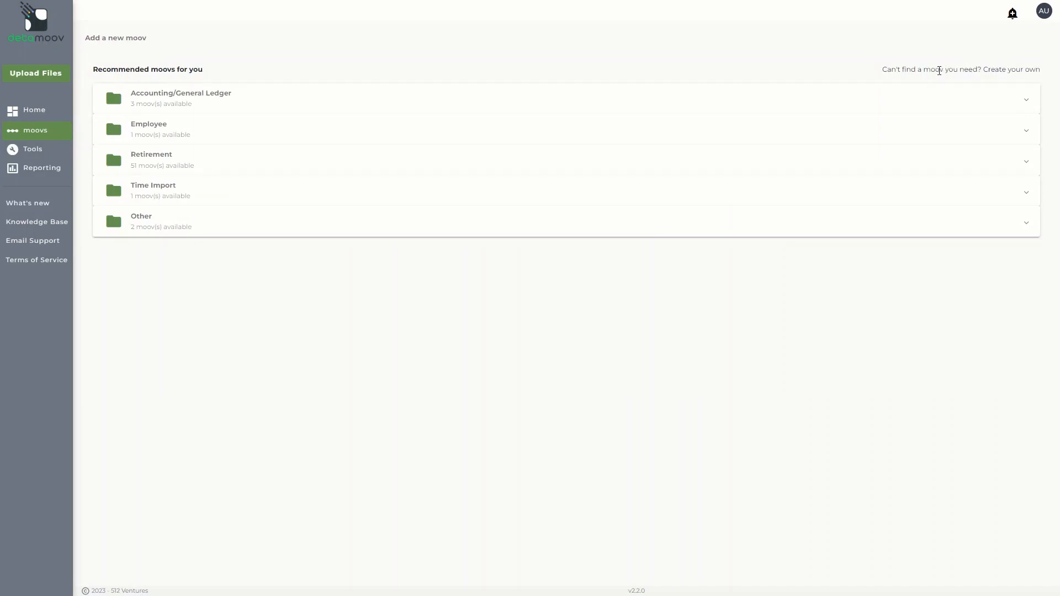
pyautogui.click(901, 103)
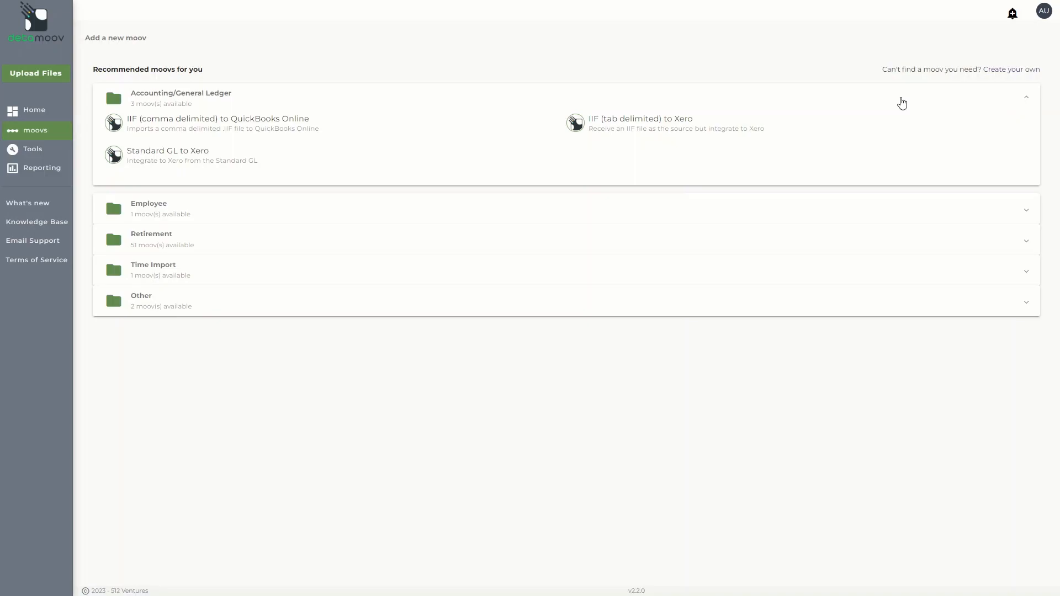
pyautogui.click(502, 160)
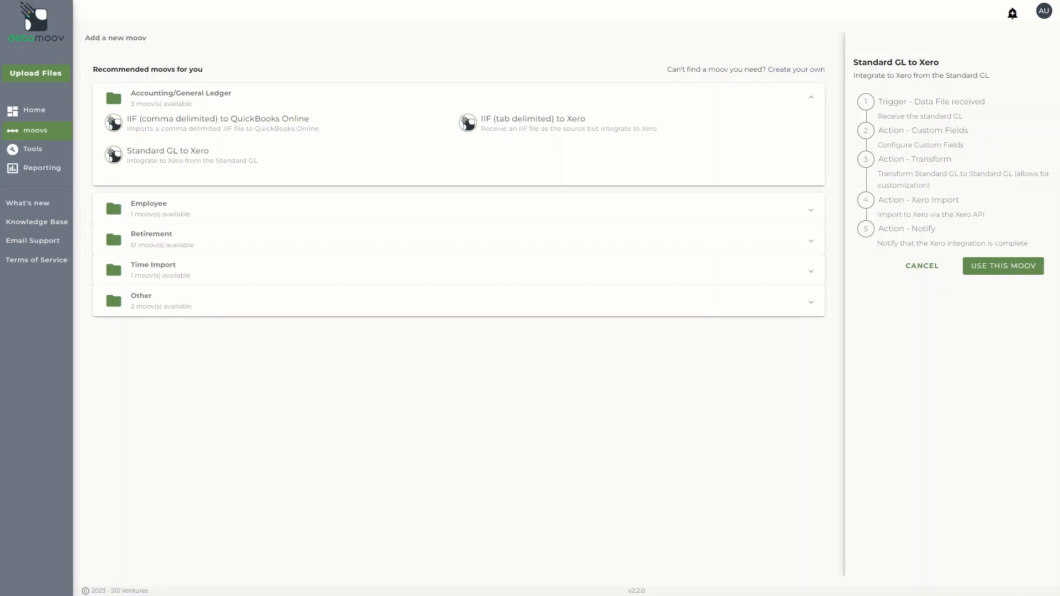
pyautogui.click(996, 270)
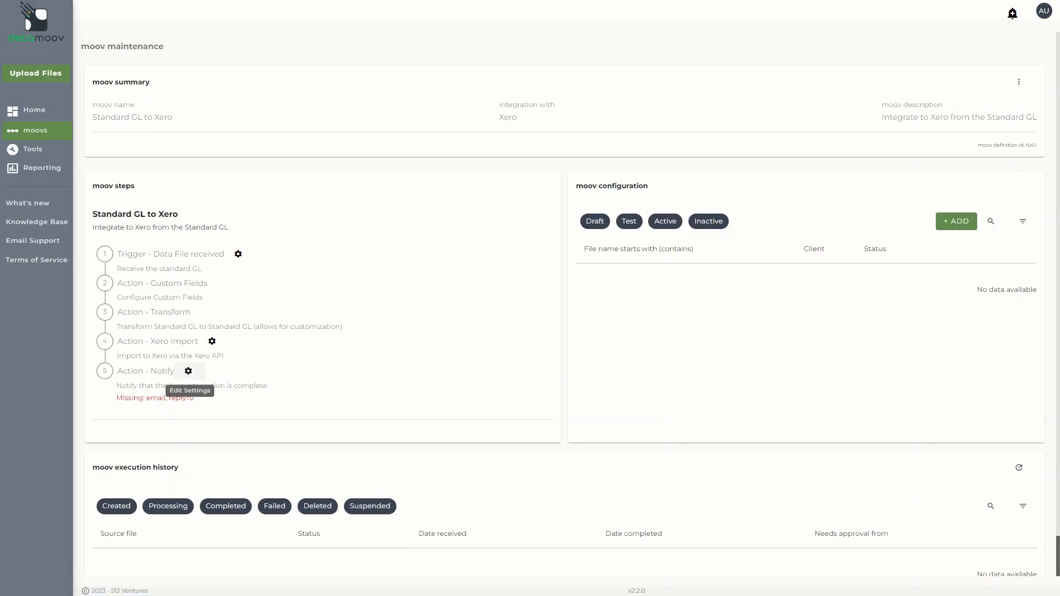
# Open the Notify step settings, turn off default parameters, and enter two notification e-mail addresses separated by a comma
pyautogui.click(188, 371)
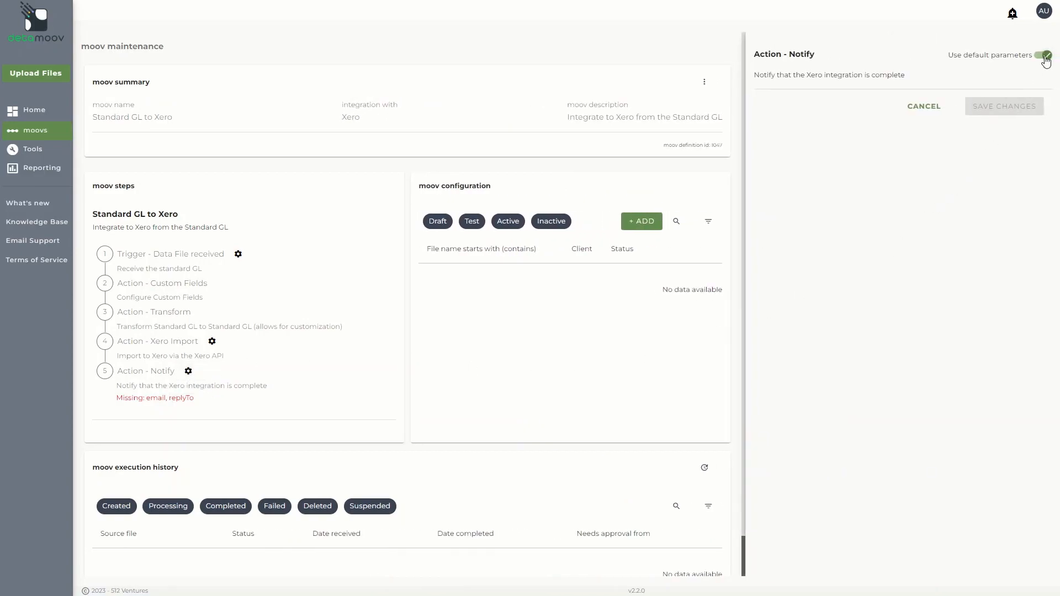
pyautogui.click(1044, 56)
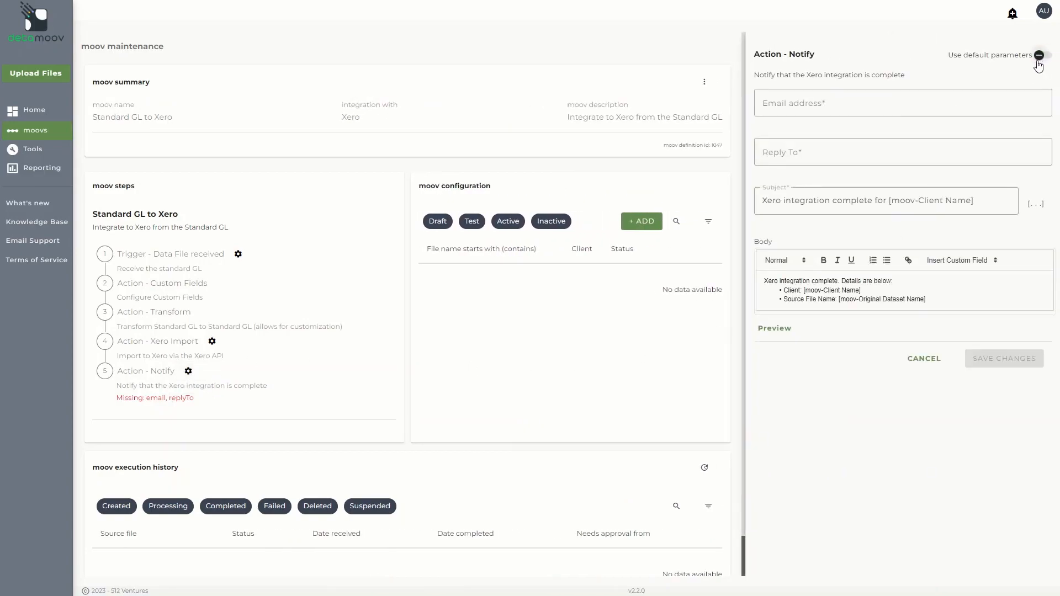
pyautogui.click(866, 107)
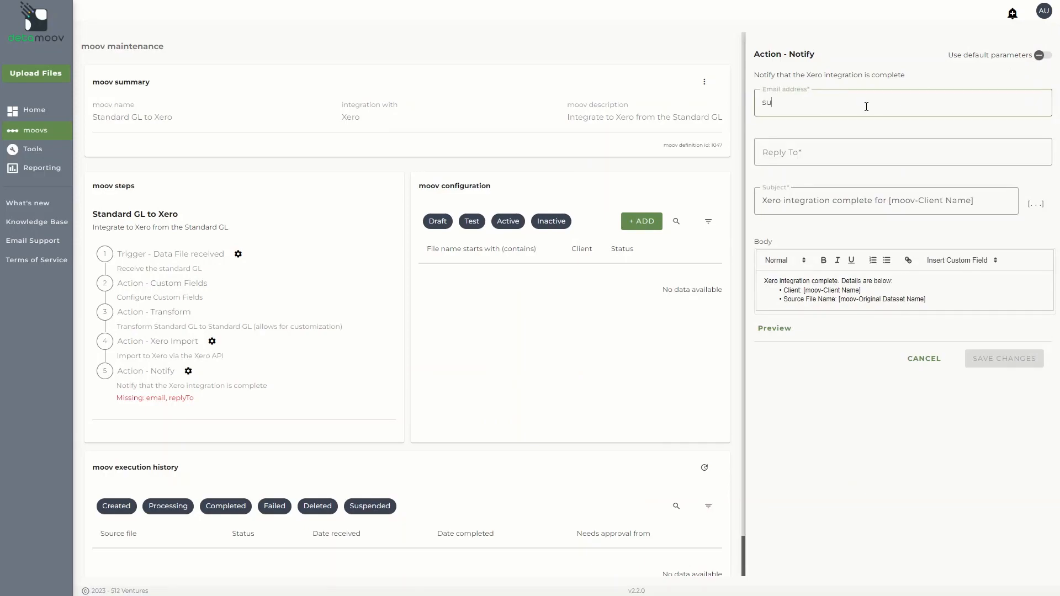
# Enter the reply-to e-mail address for the Notify step and save the changes
pyautogui.press('Tab')
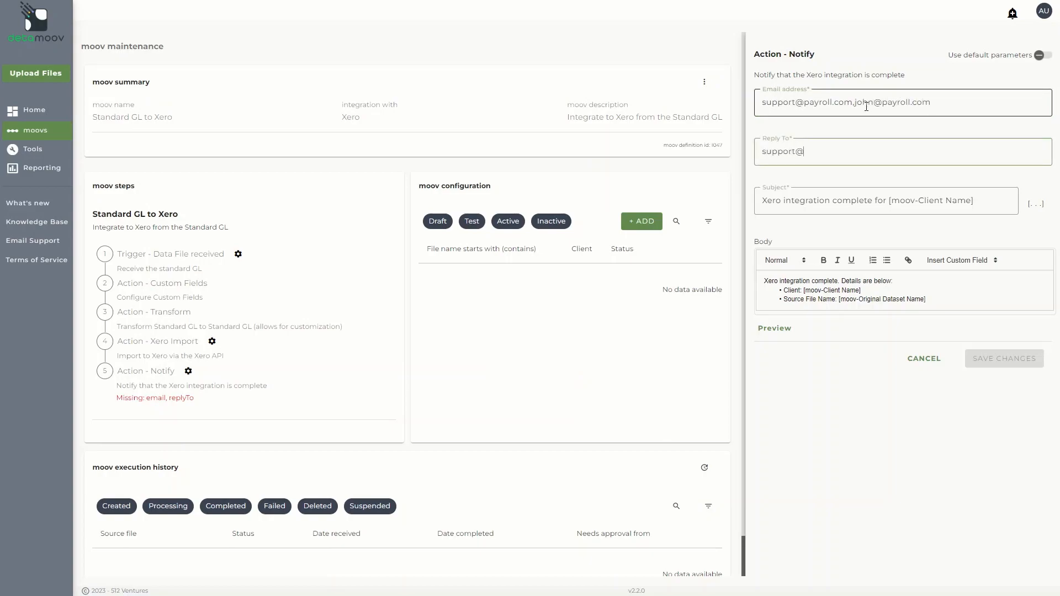
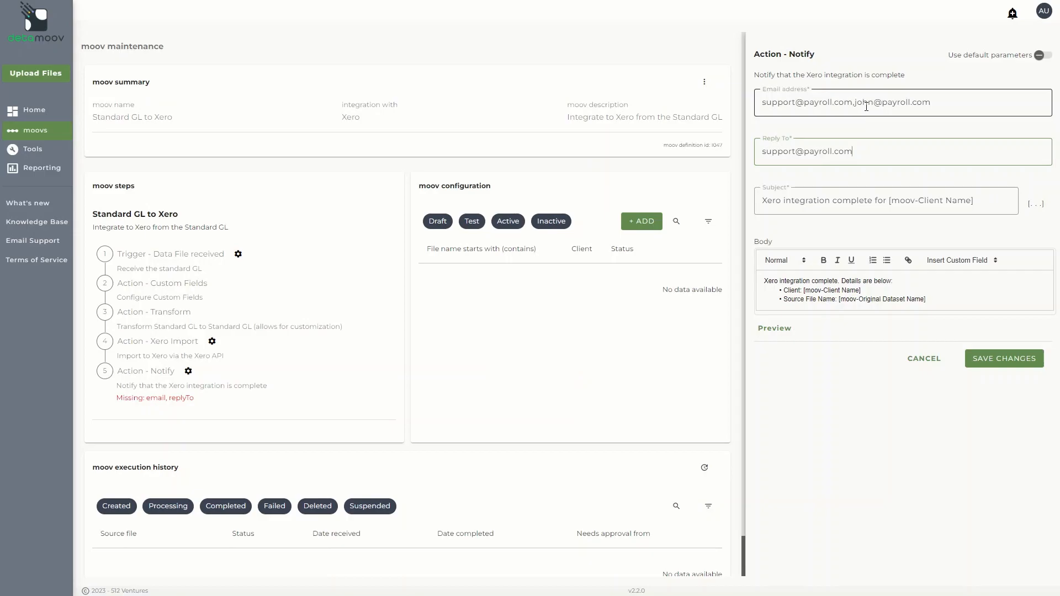
pyautogui.click(1003, 359)
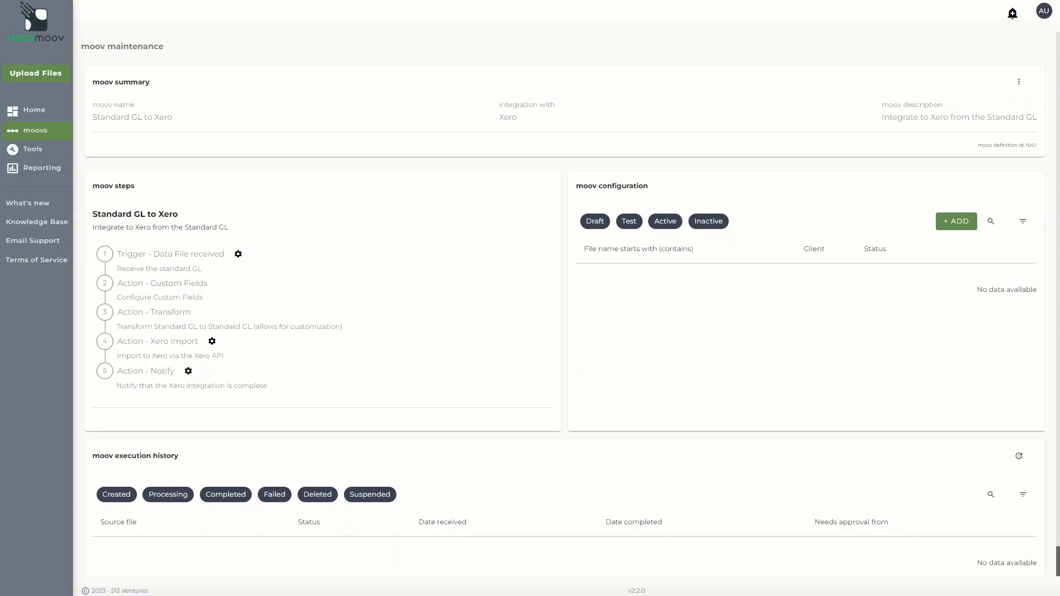
# Start adding a moov configuration and create a new client/entity named 0003 - Demo Company
pyautogui.click(957, 221)
pyautogui.click(501, 238)
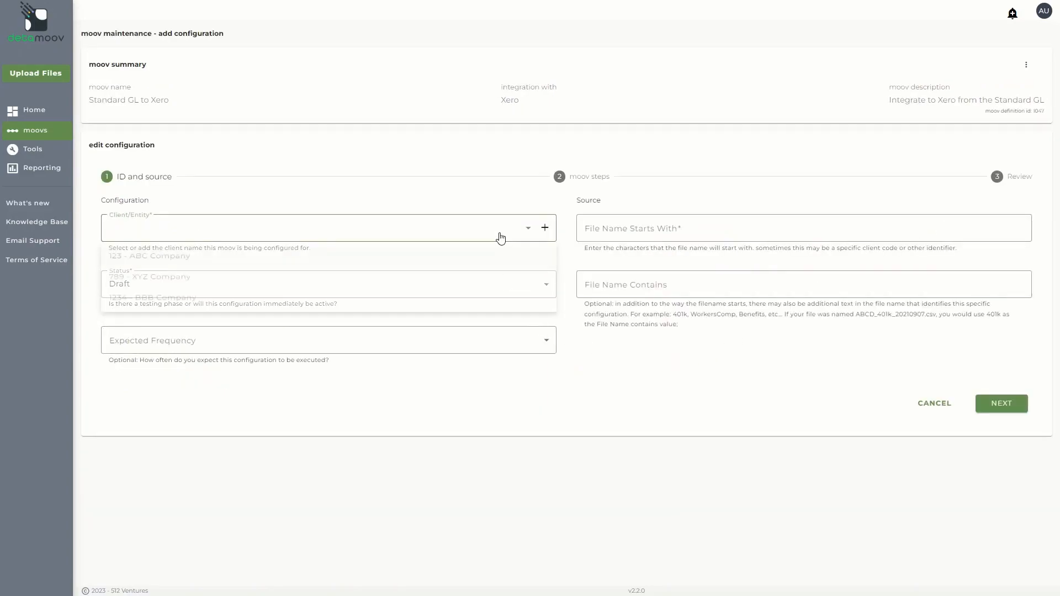
pyautogui.click(544, 229)
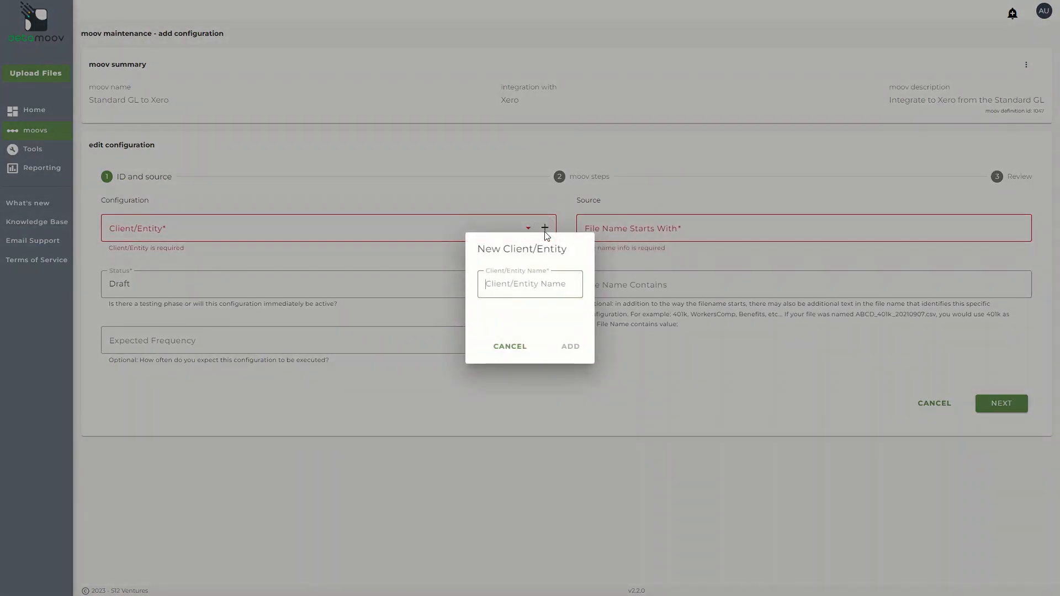
pyautogui.write('0003 - Demo Company')
pyautogui.click(570, 347)
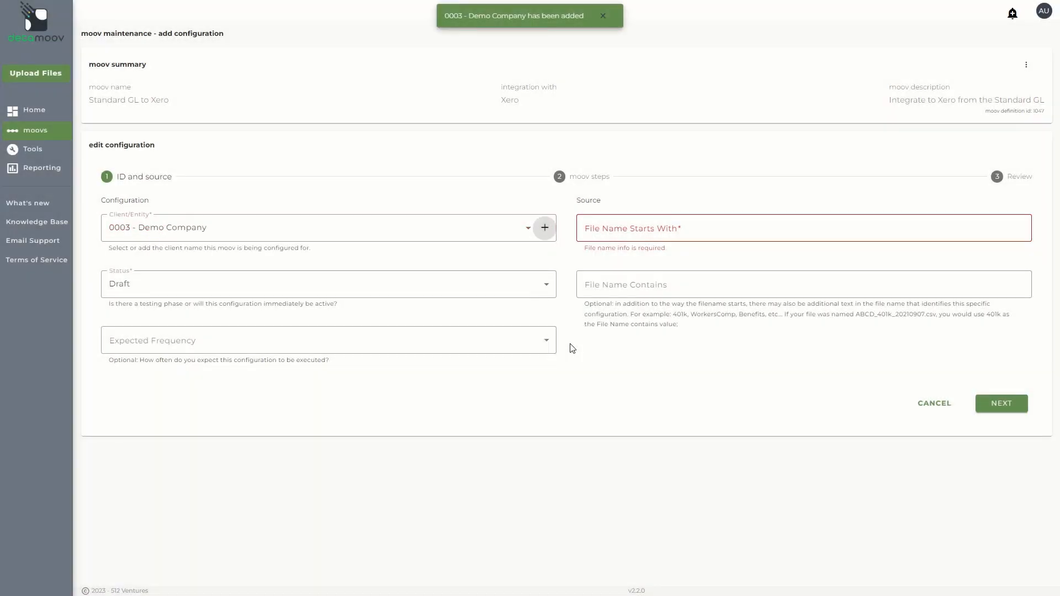
# Set the configuration status to Active and the expected frequency to Bi-Weekly
pyautogui.click(386, 291)
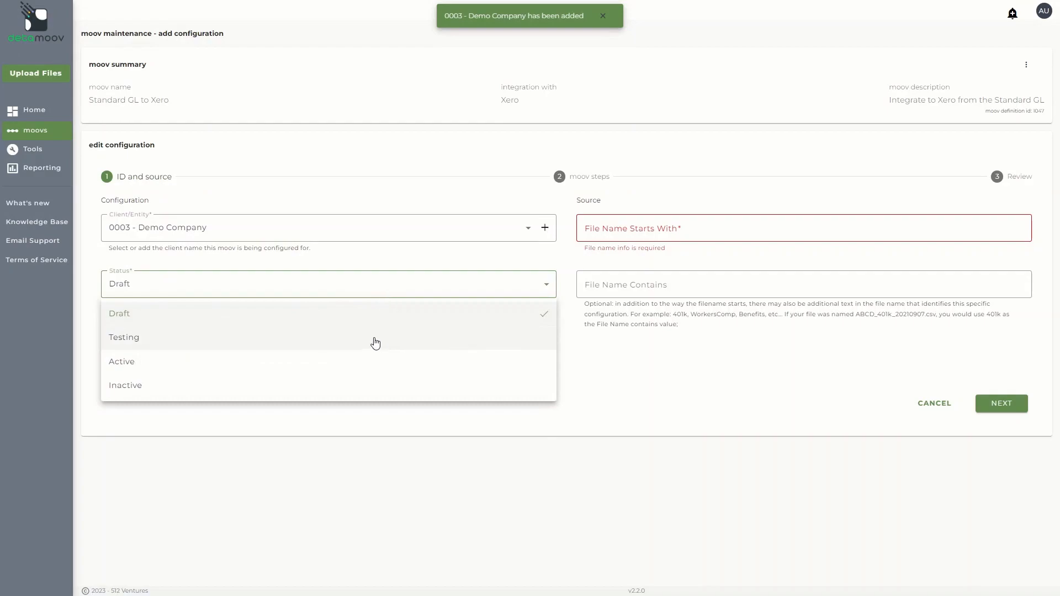
pyautogui.click(367, 359)
pyautogui.click(363, 347)
pyautogui.click(345, 414)
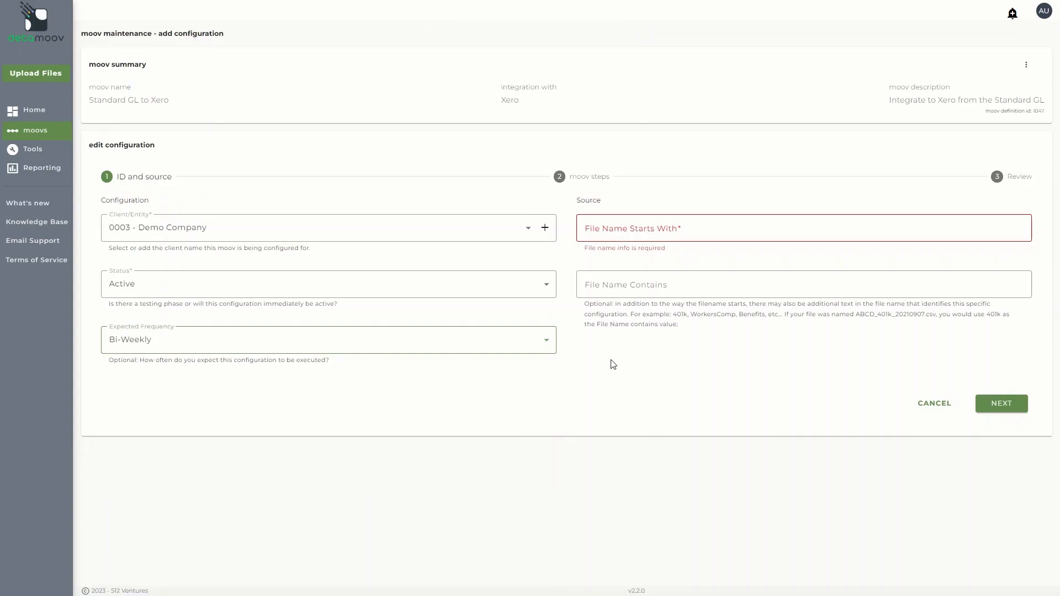
# Set the file name to start with 0003 and contain .csv, then continue to the moov steps
pyautogui.click(632, 232)
pyautogui.write('0003')
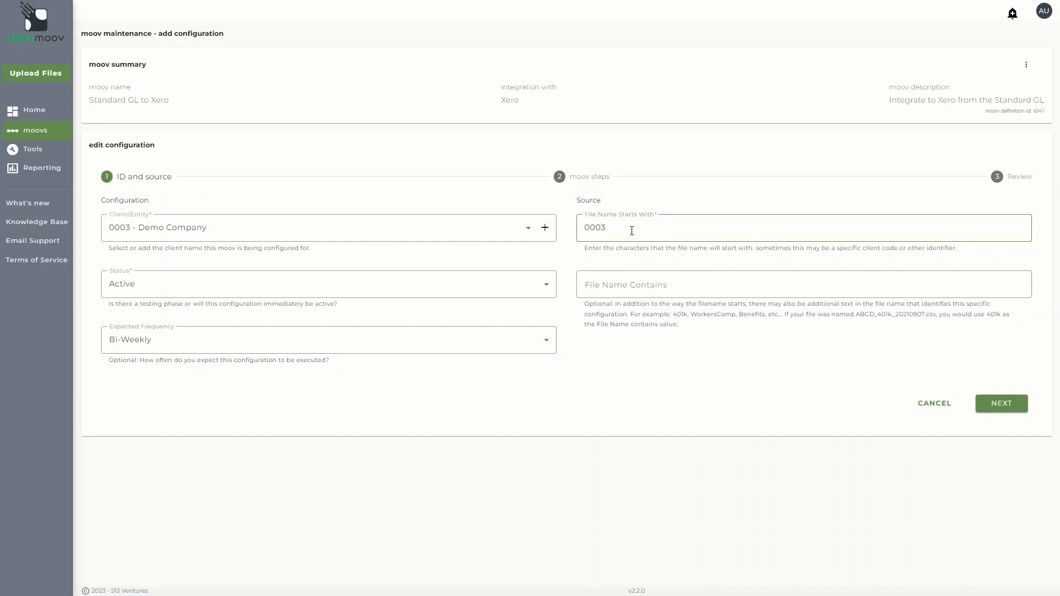
pyautogui.click(623, 284)
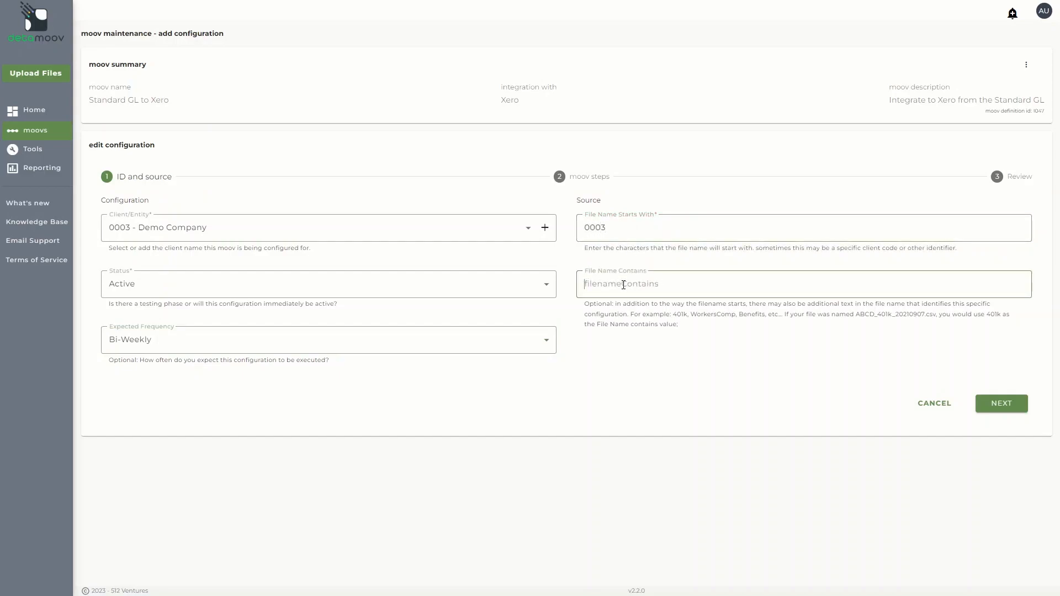
pyautogui.write('csv')
pyautogui.click(991, 403)
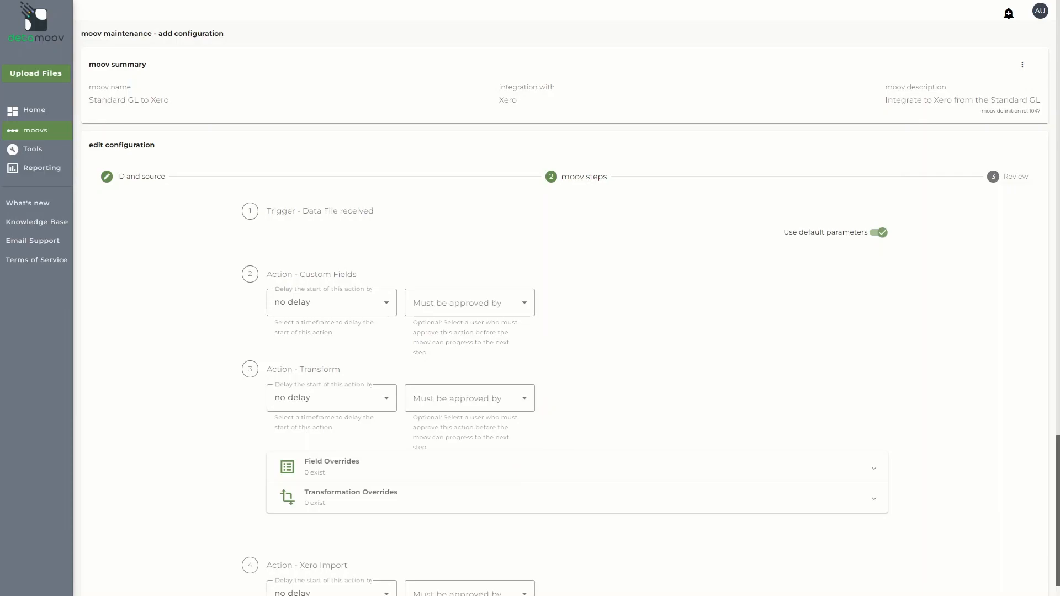
# Turn off default parameters for the Xero Import step and set its Manual Journal Status to Draft
pyautogui.scroll(-4, 560, 332)
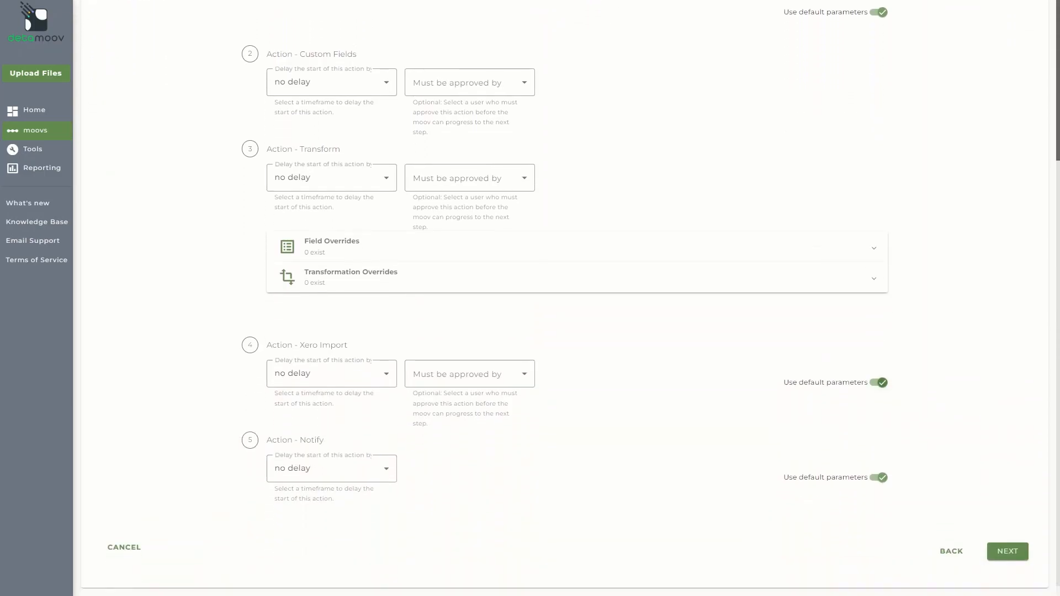
pyautogui.click(878, 382)
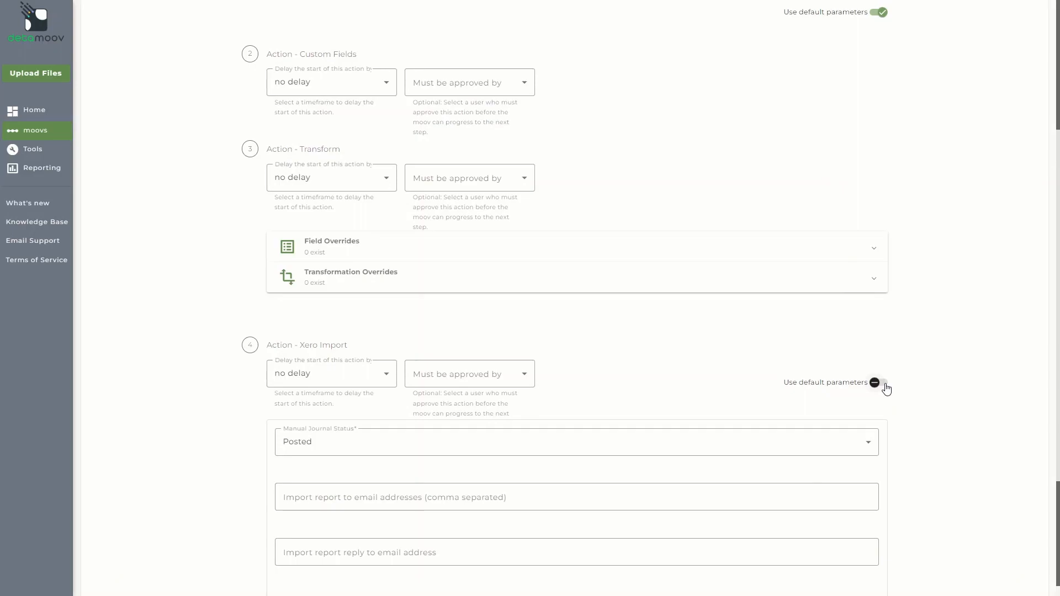
pyautogui.click(573, 449)
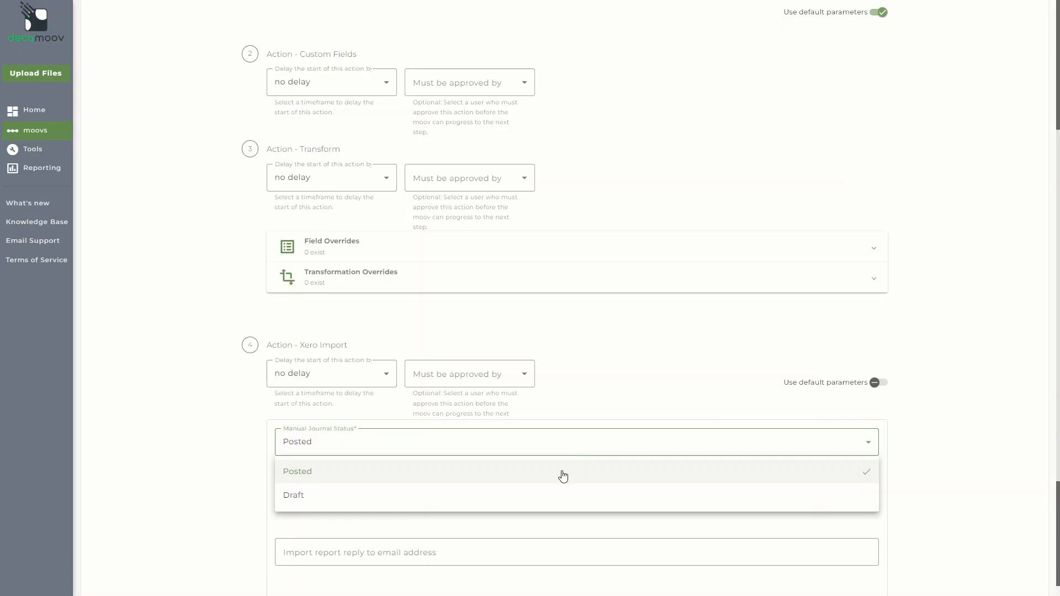
pyautogui.click(554, 494)
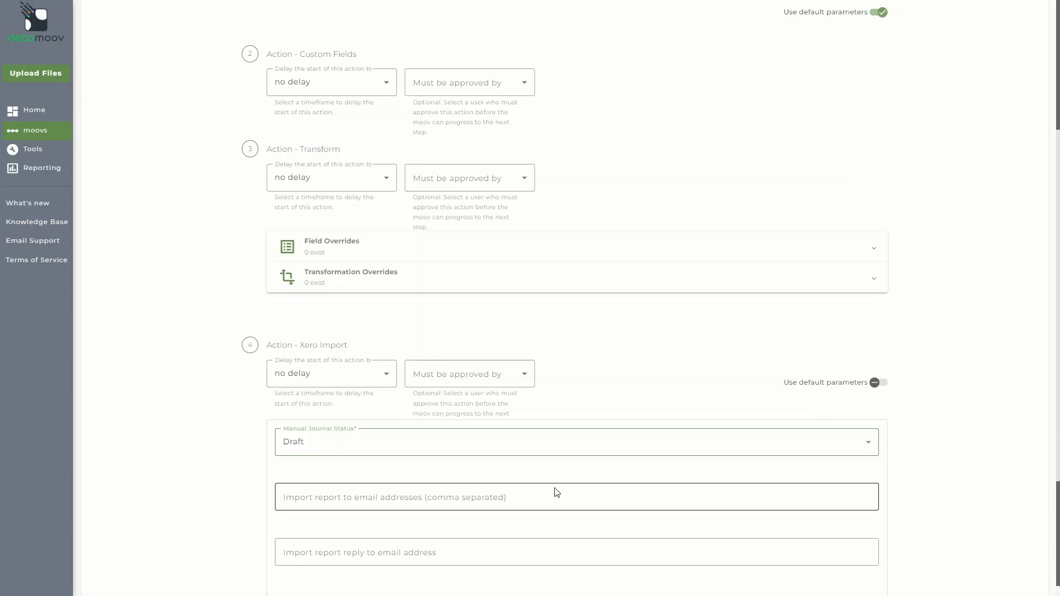
# Turn off default parameters for the Notify step and append a client e-mail address to its address list
pyautogui.scroll(-4, 556, 492)
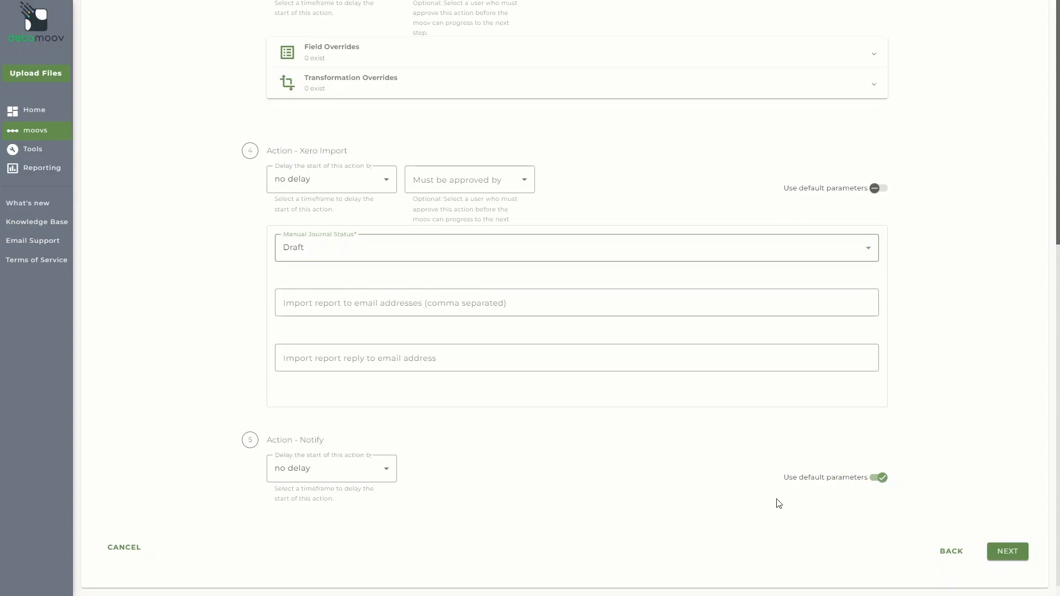
pyautogui.click(882, 479)
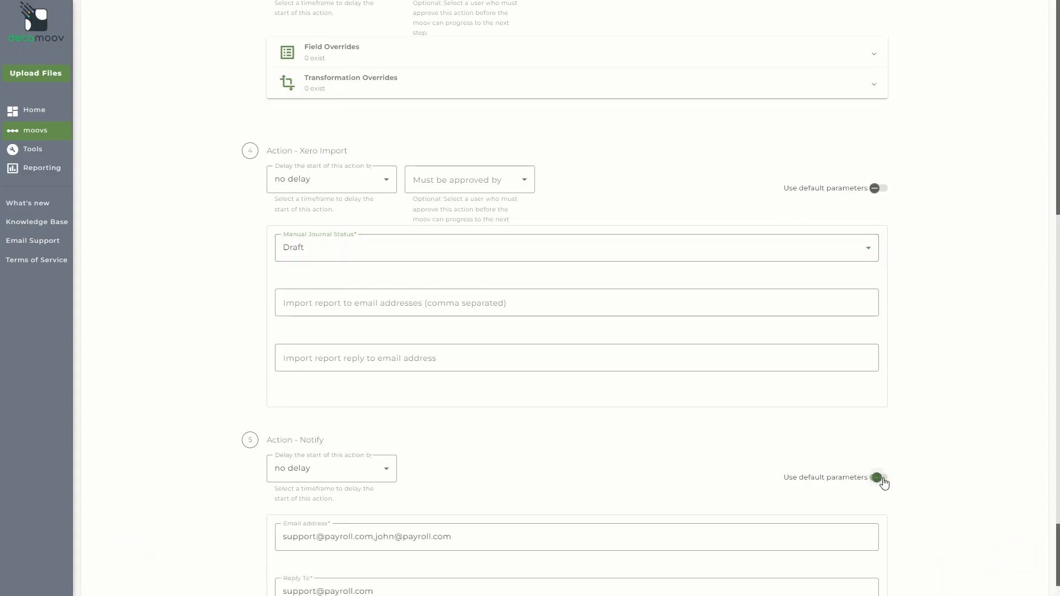
pyautogui.scroll(-3, 883, 482)
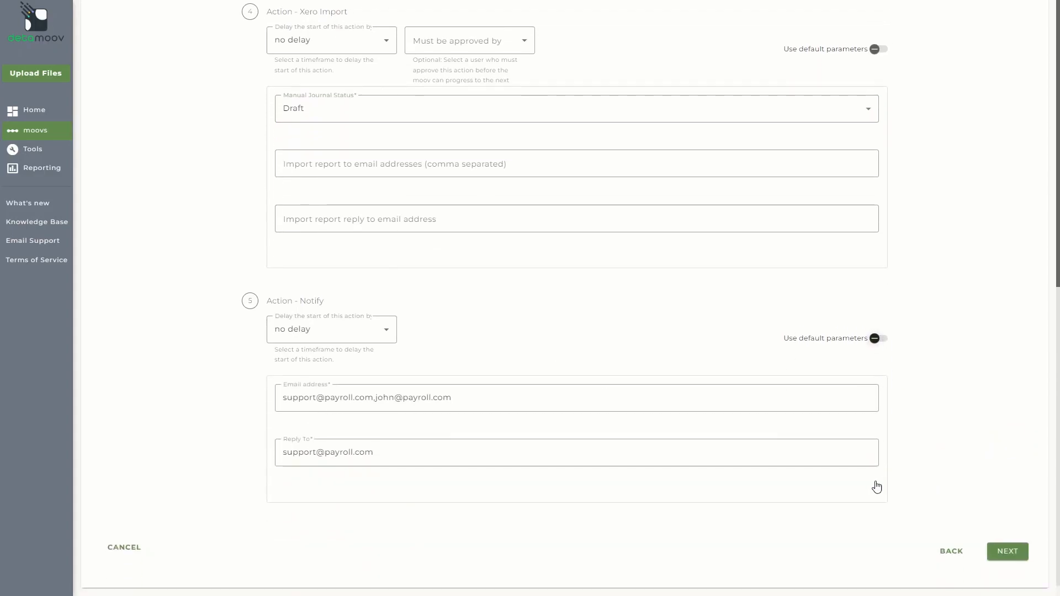
pyautogui.click(582, 401)
pyautogui.write(',')
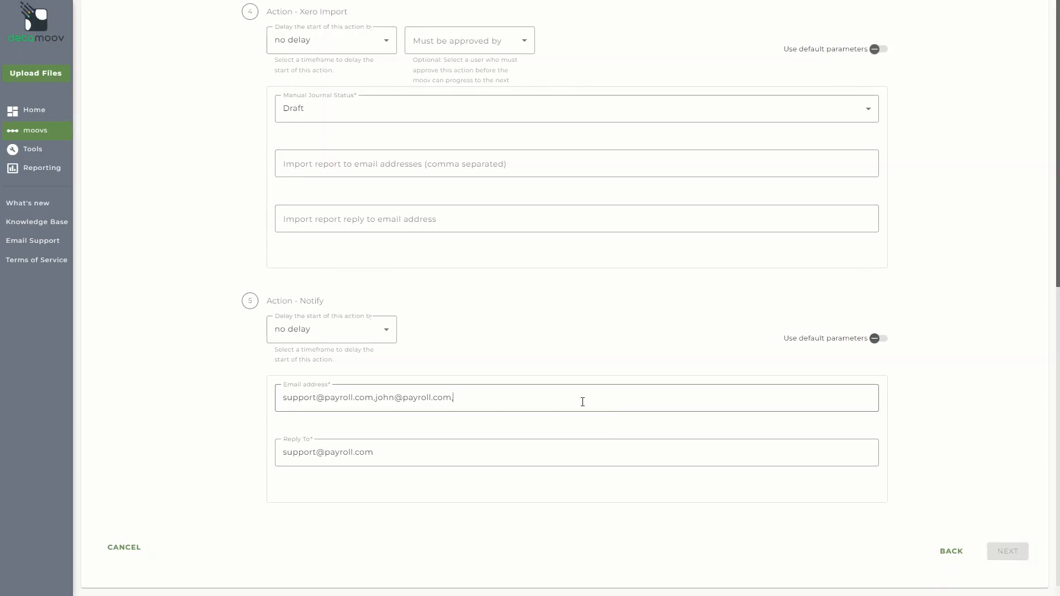
pyautogui.write('client@client.com')
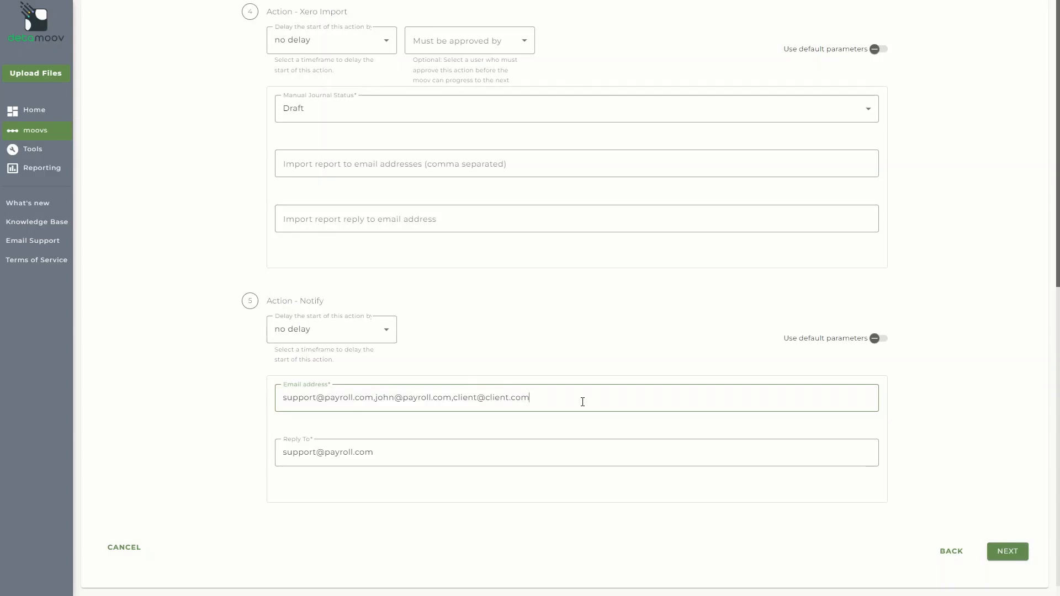
# Advance to the review page and save the new configuration
pyautogui.click(1006, 550)
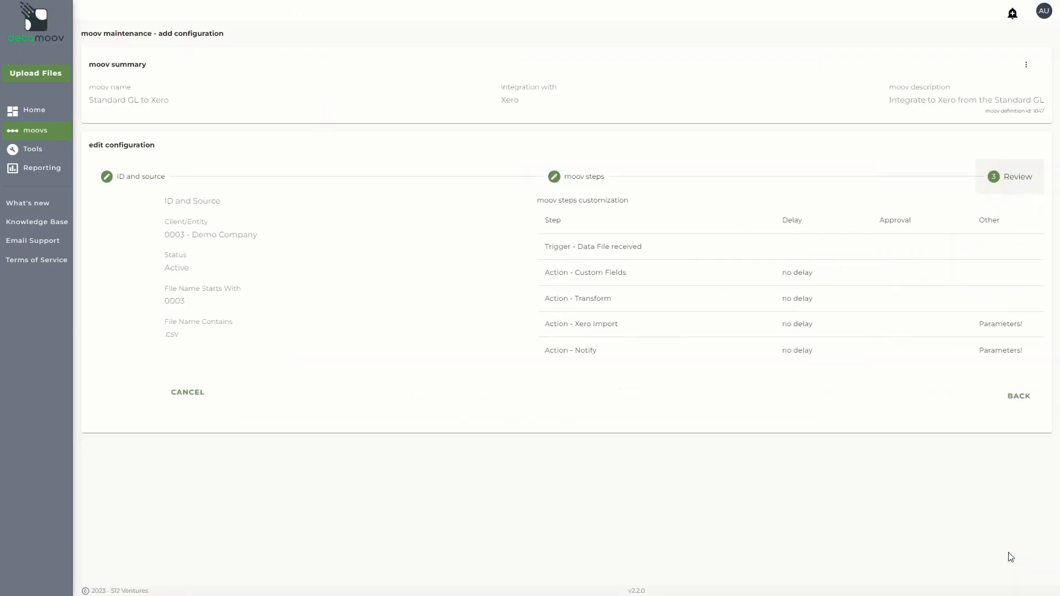
pyautogui.click(1008, 404)
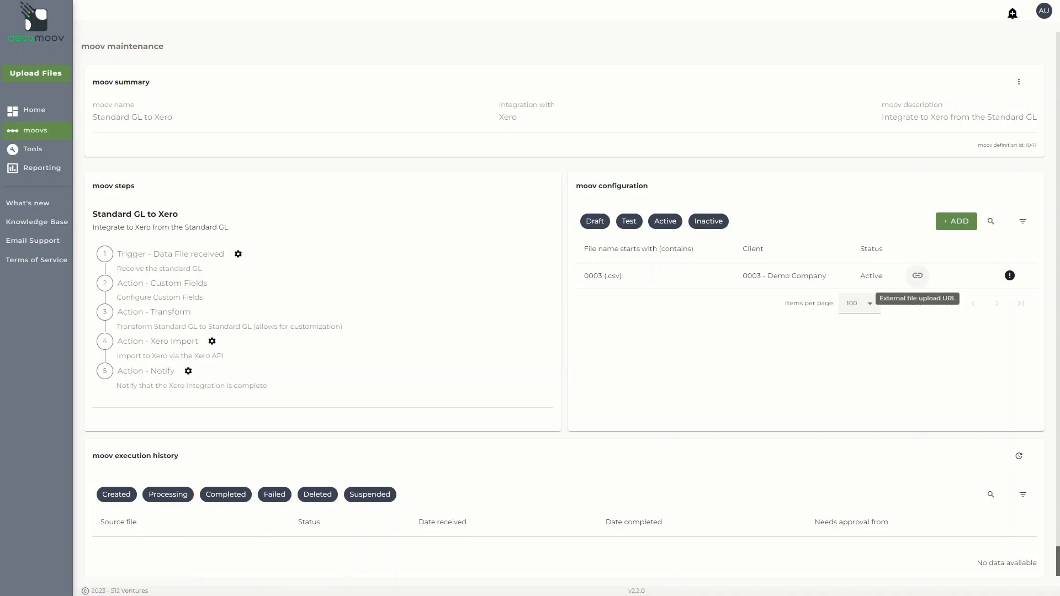
# Open the external file upload link for the 0003 - Demo Company configuration and copy the URL
pyautogui.click(919, 276)
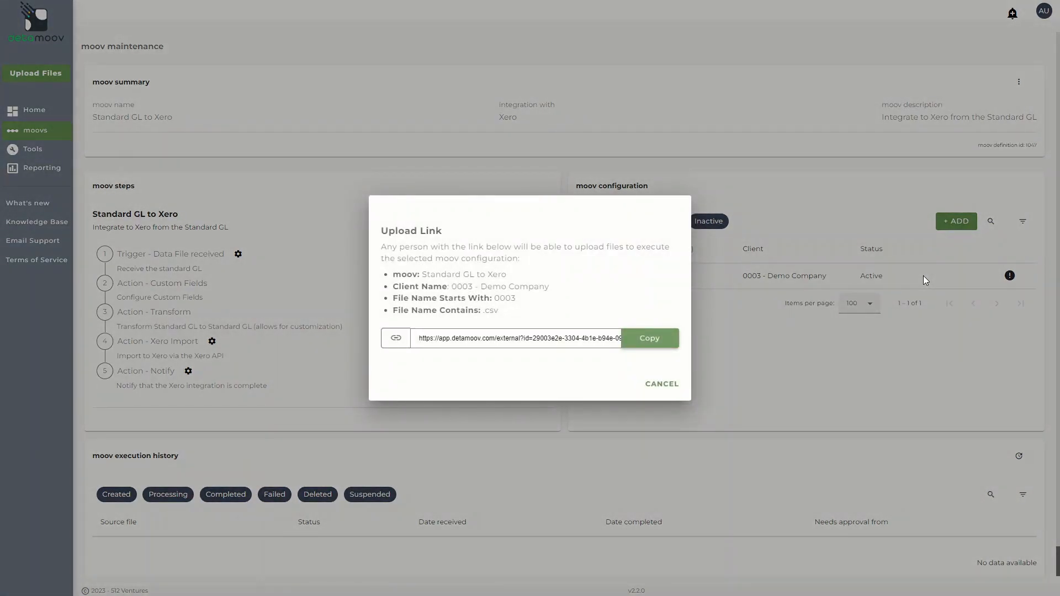
pyautogui.click(646, 342)
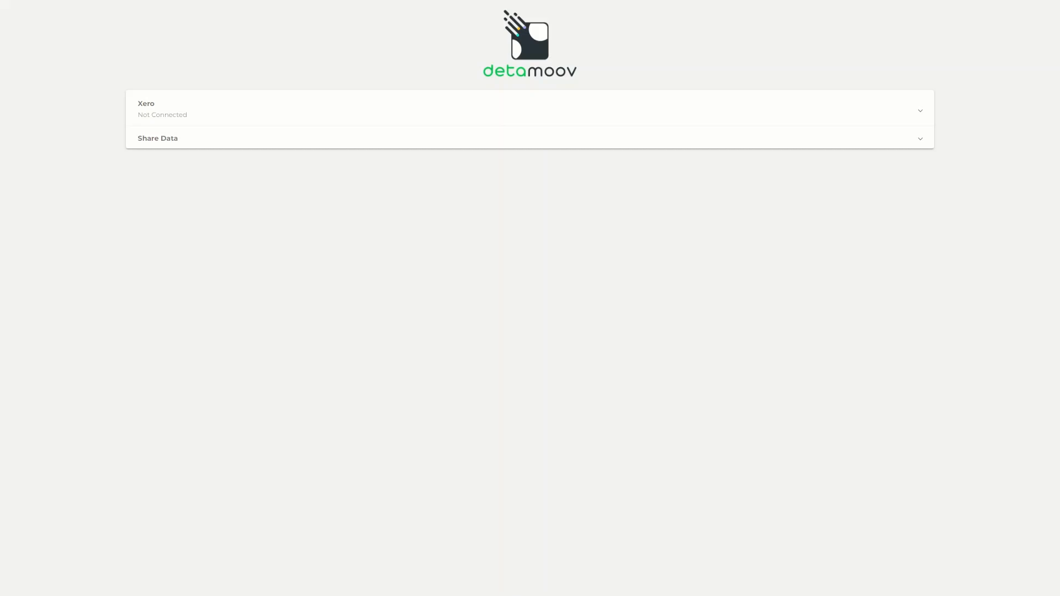
# On the upload page, start connecting to Xero and select the Detamoov Test 4 (US-2023-08) organisation
pyautogui.click(397, 118)
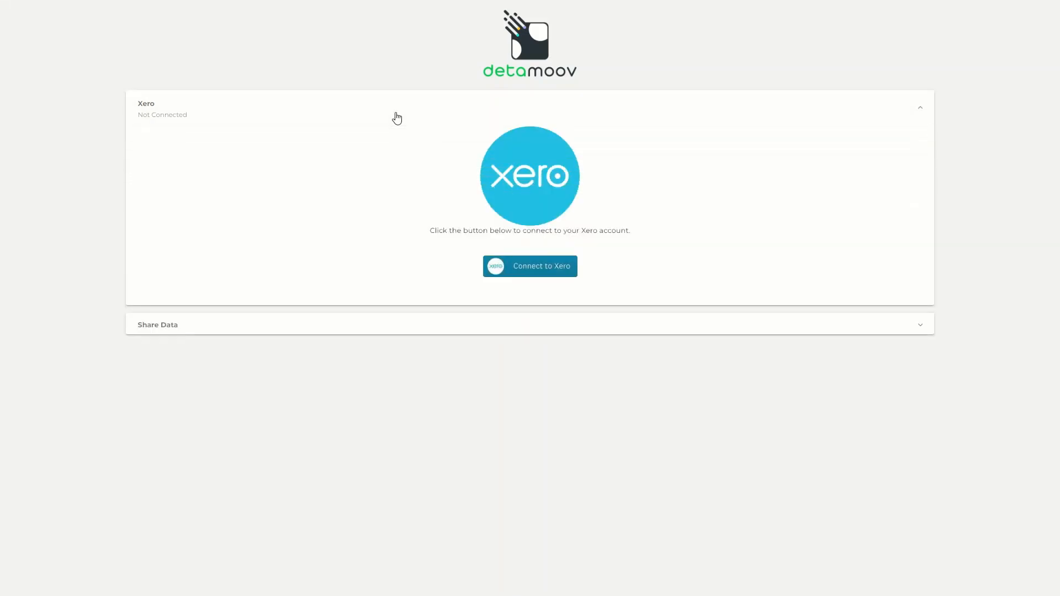
pyautogui.click(538, 268)
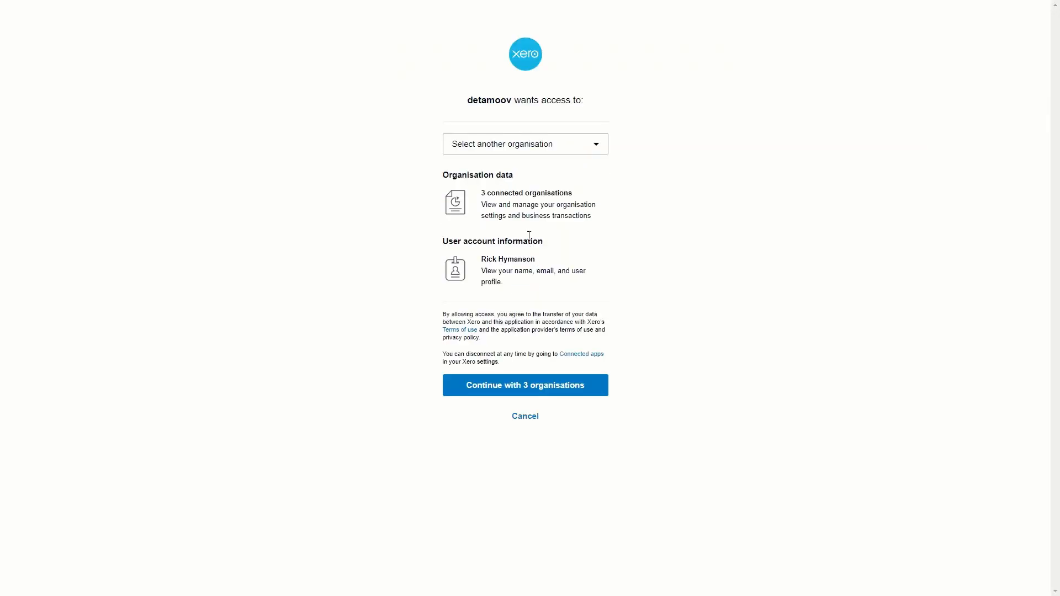
pyautogui.click(515, 146)
pyautogui.click(513, 177)
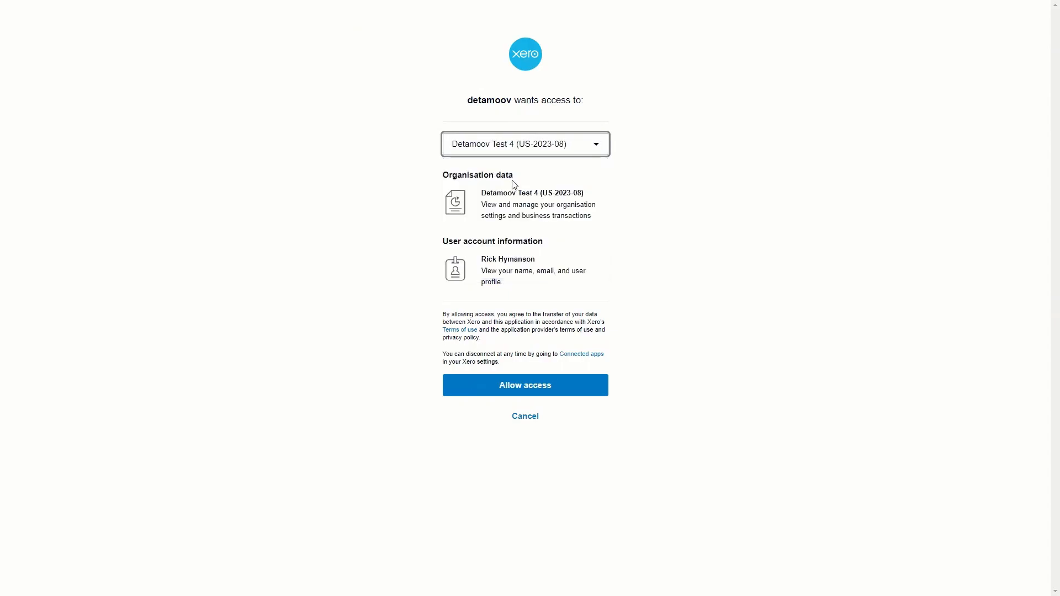